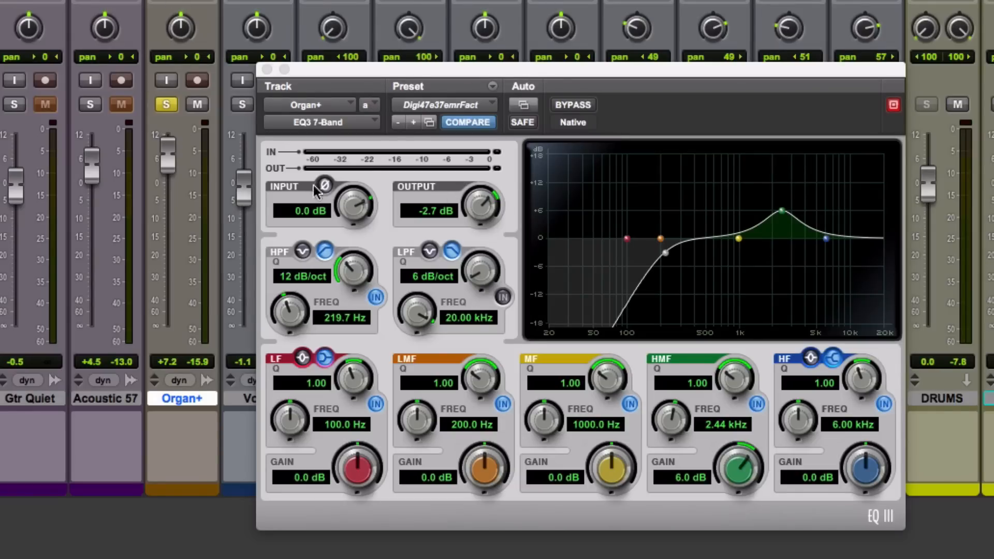
# Step: Compare the soloed Organ+ track with its EQ bypassed and engaged, and readjust the EQ output gain to -2.8 dB for matching levels
pyautogui.click(588, 102)
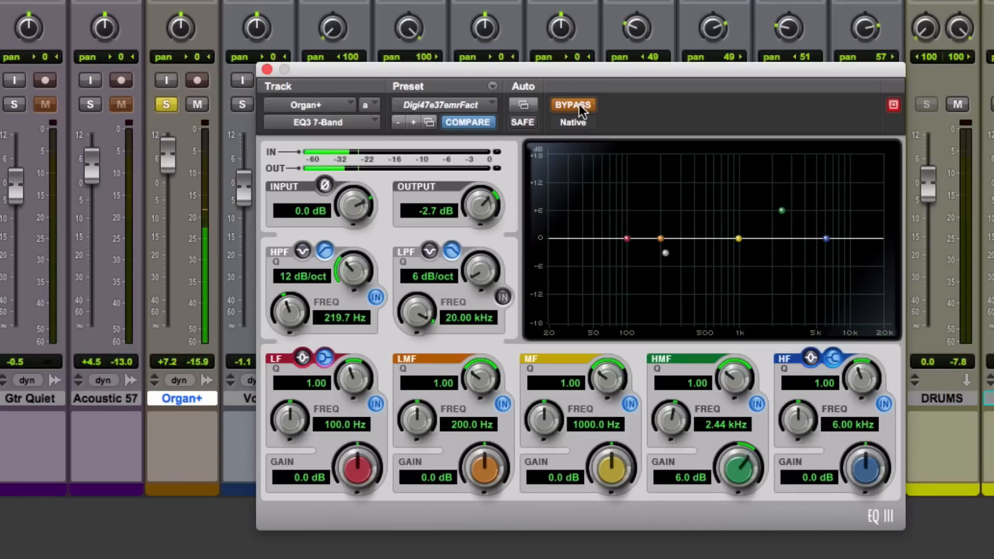
pyautogui.click(579, 104)
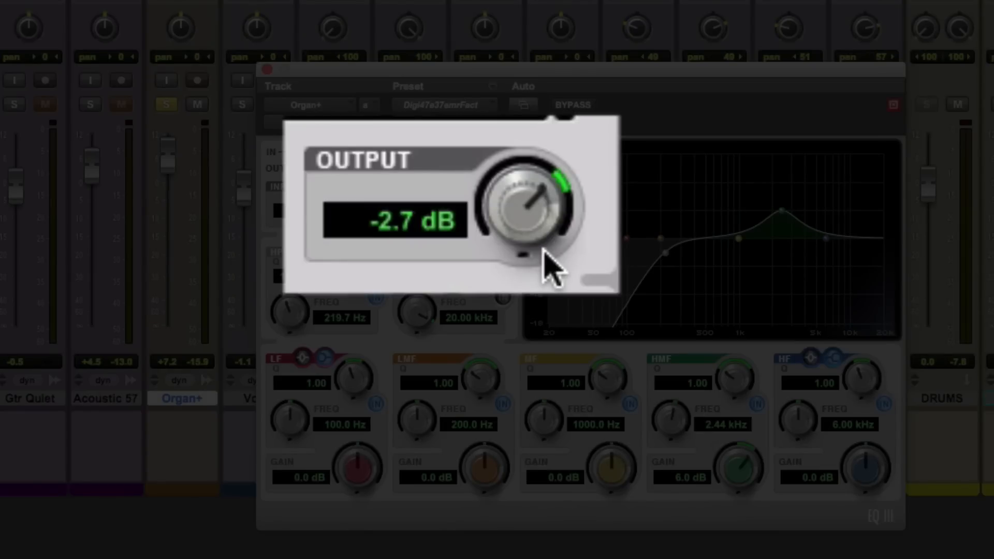
pyautogui.keyDown('alt'); pyautogui.click(532, 216); pyautogui.keyUp('alt')
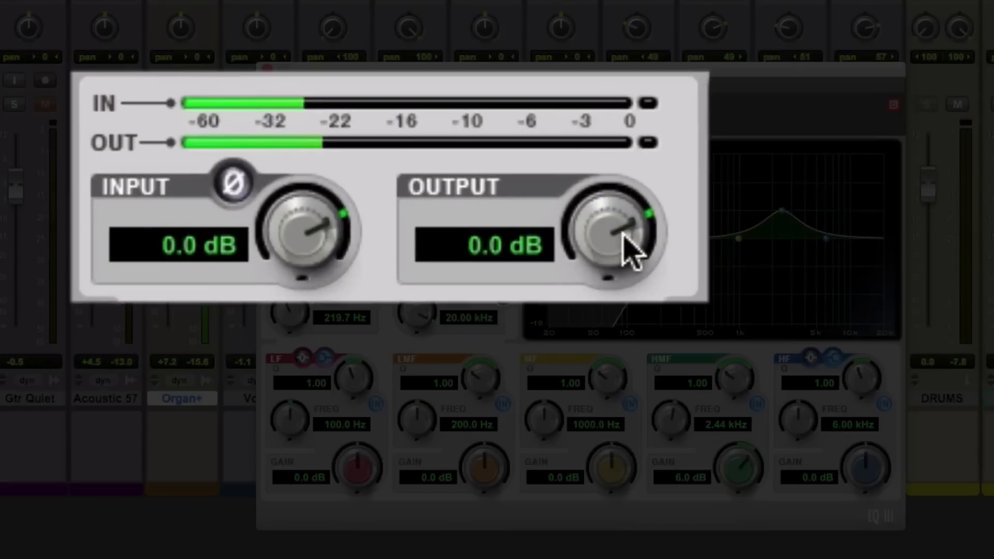
pyautogui.moveTo(623, 231)
pyautogui.mouseDown()
pyautogui.moveTo(610, 271)
pyautogui.moveTo(608, 364)
pyautogui.mouseUp()
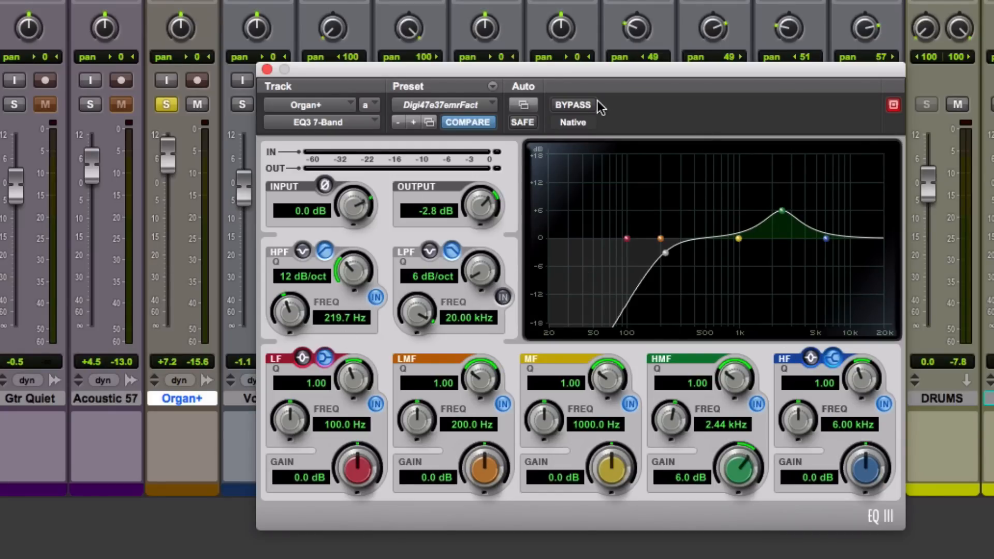
# Step: Take the Organ+ track out of solo and pan it fully right to 100
pyautogui.click(166, 106)
pyautogui.moveTo(190, 22); pyautogui.dragTo(190, 6)
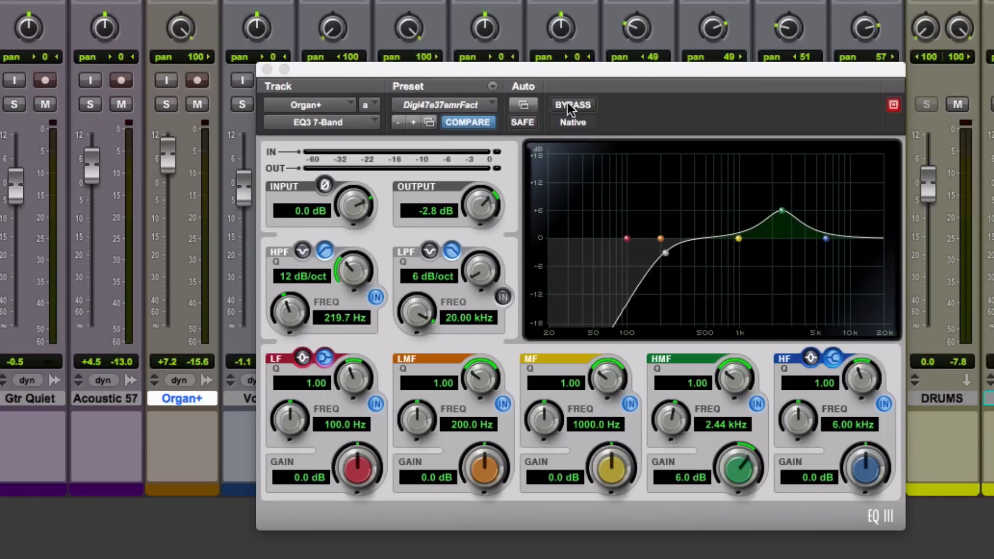
pyautogui.click(167, 105)
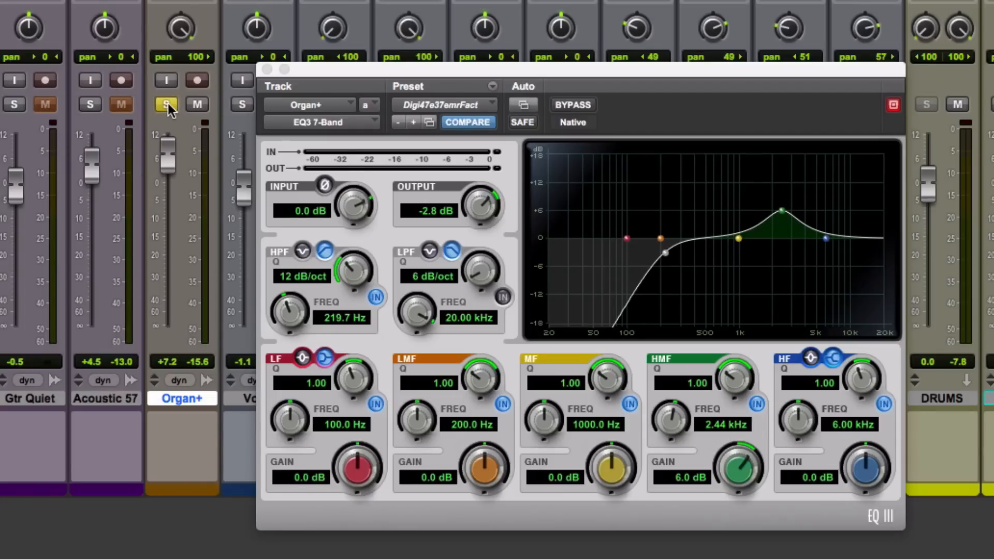
pyautogui.click(167, 103)
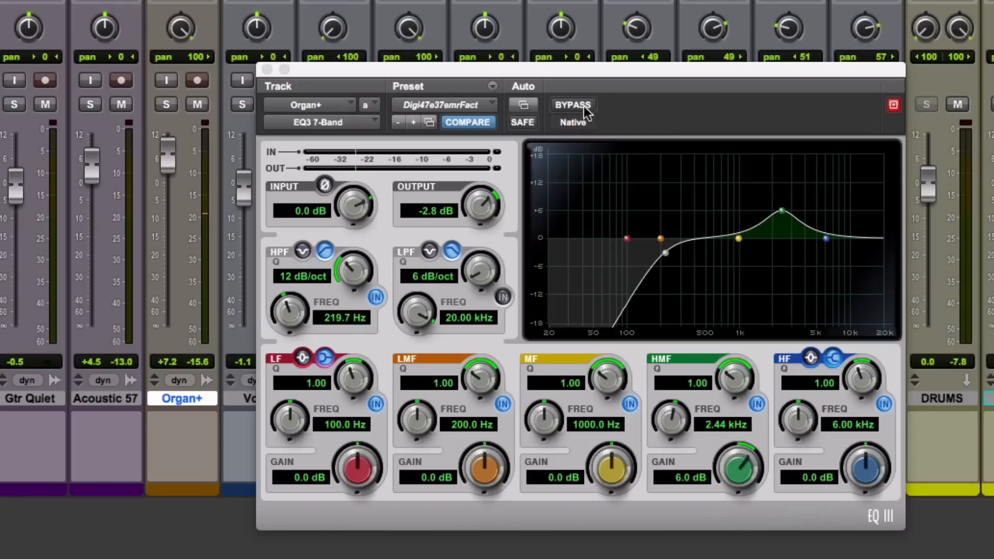
# Step: Play the full mix while comparing the Organ+ EQ engaged and bypassed, and close the EQ window
pyautogui.press('space')
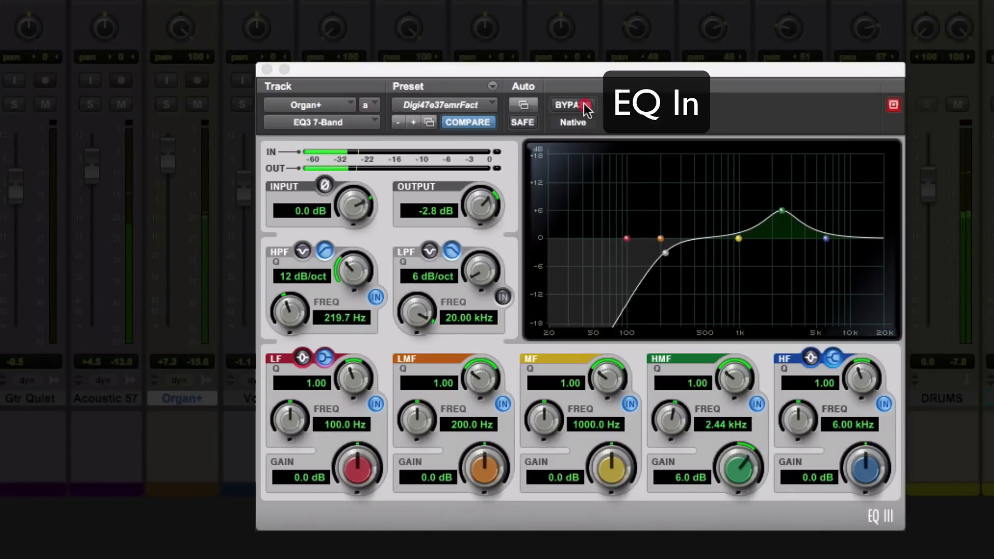
pyautogui.click(583, 105)
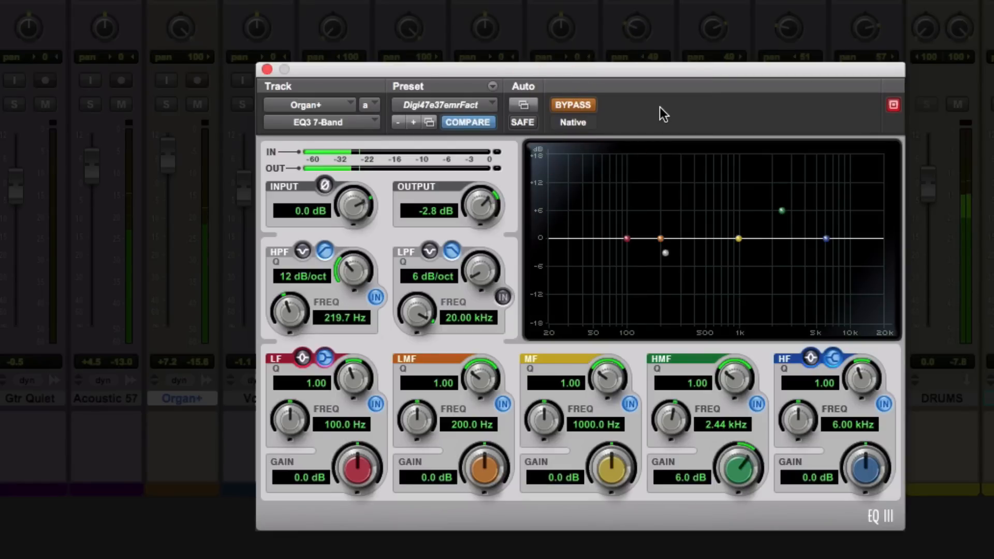
pyautogui.click(588, 105)
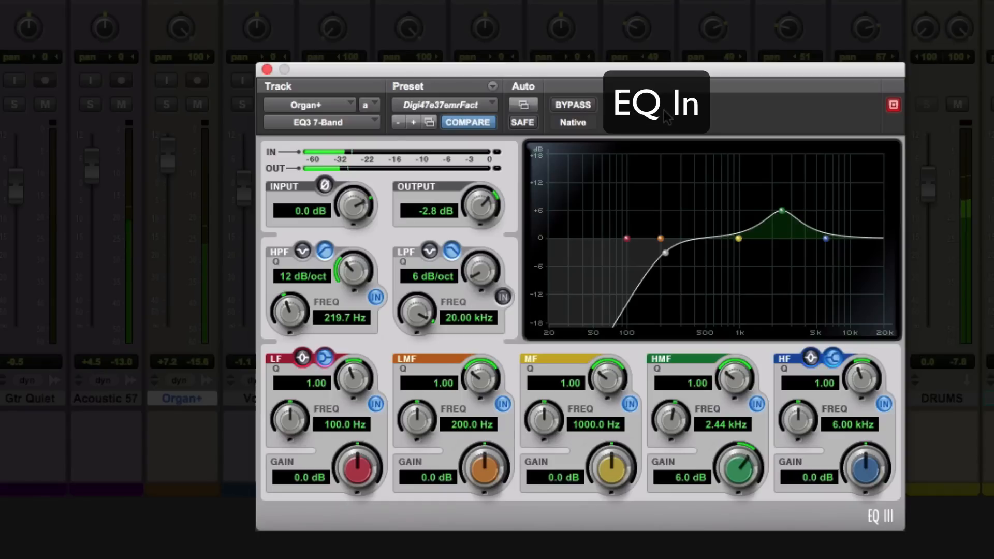
pyautogui.click(581, 106)
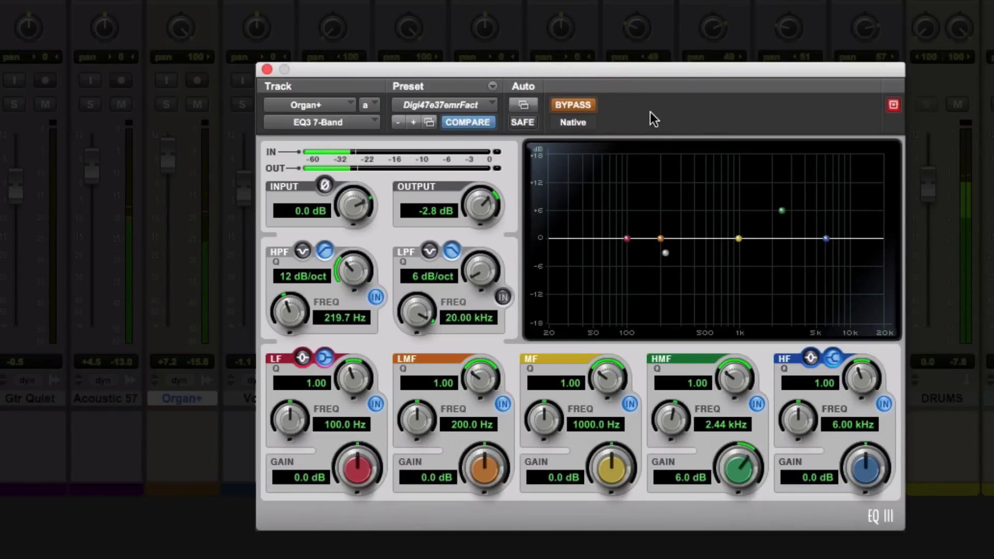
pyautogui.click(582, 104)
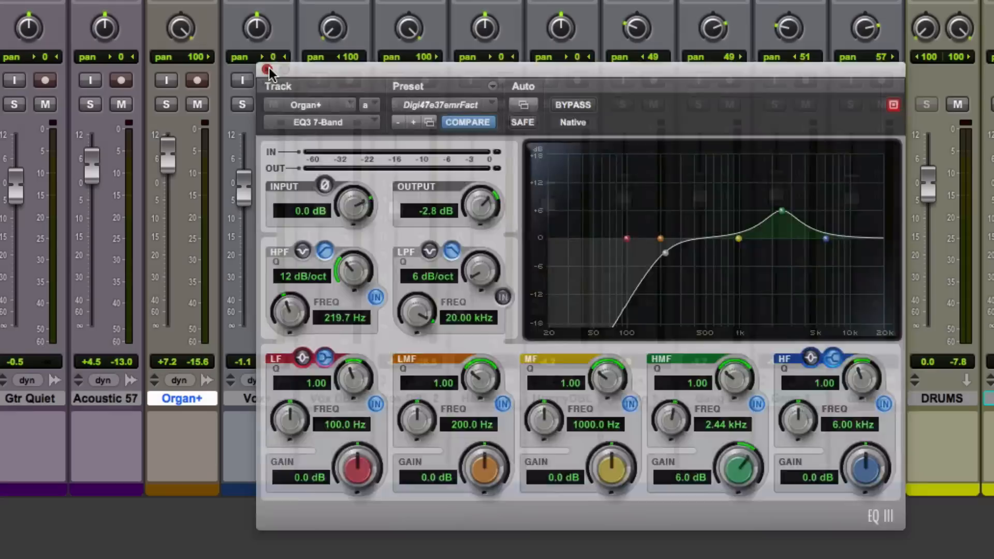
pyautogui.click(267, 69)
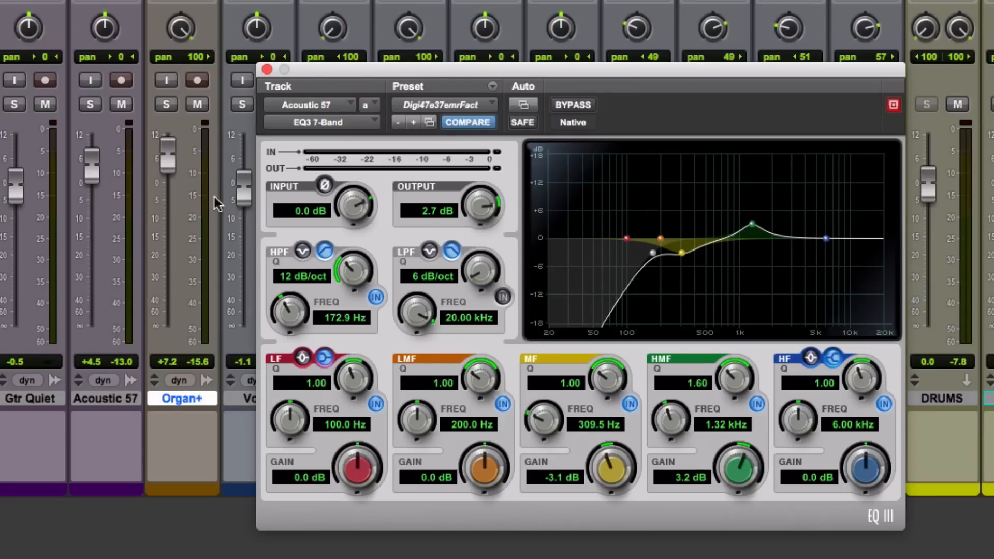
# Step: Solo the Acoustic 57 track and compare its sound with the EQ bypassed and engaged during playback
pyautogui.click(100, 104)
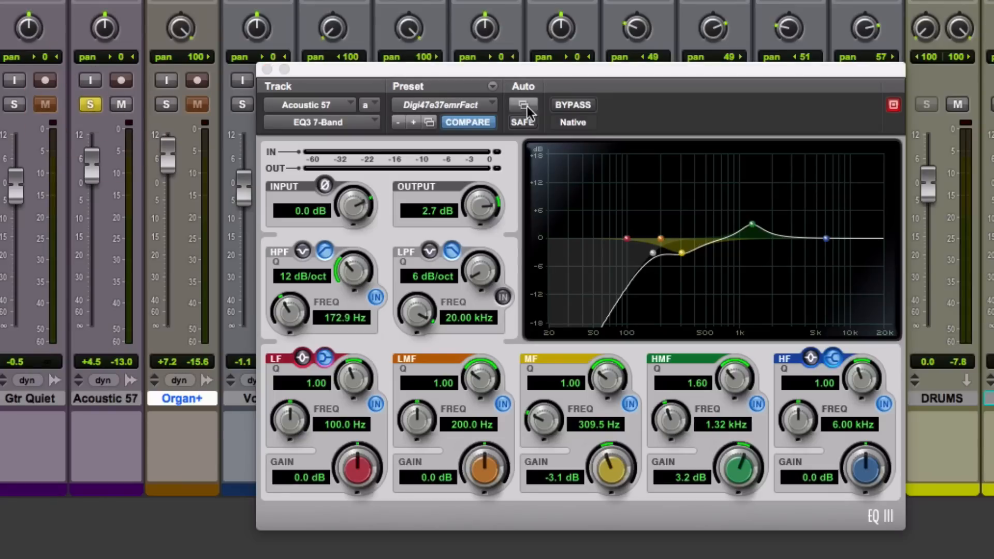
pyautogui.click(570, 105)
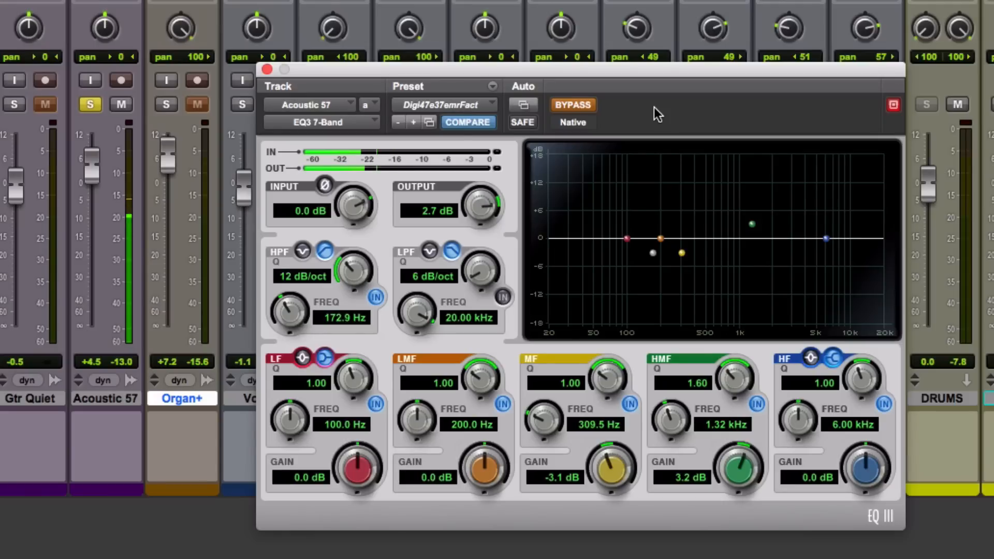
pyautogui.press('space')
pyautogui.click(586, 103)
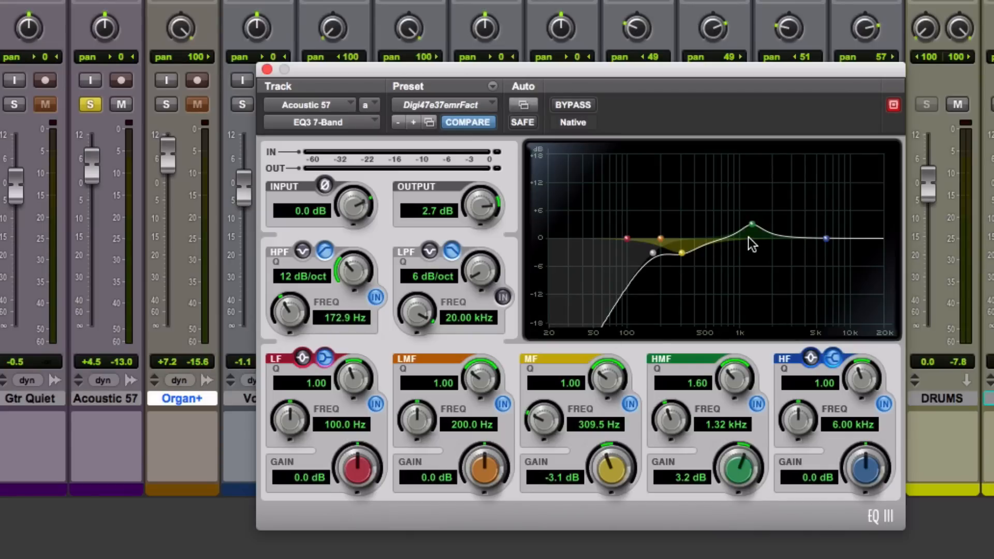
# Step: Reset the Acoustic 57 EQ output gain to 0.0 dB and compare the bypassed and engaged levels during playback
pyautogui.keyDown('alt'); pyautogui.click(481, 207); pyautogui.keyUp('alt')
pyautogui.click(578, 105)
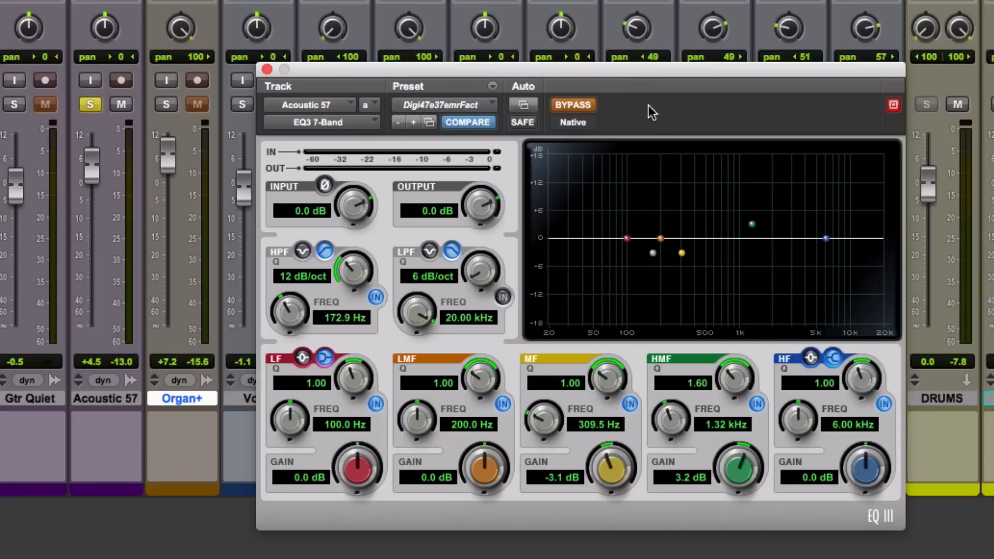
pyautogui.press('space')
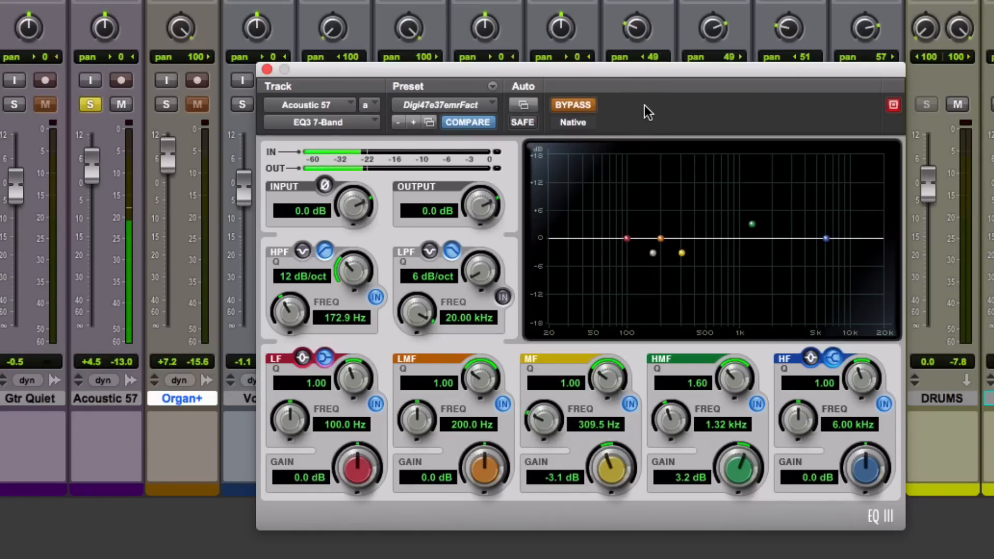
pyautogui.click(585, 106)
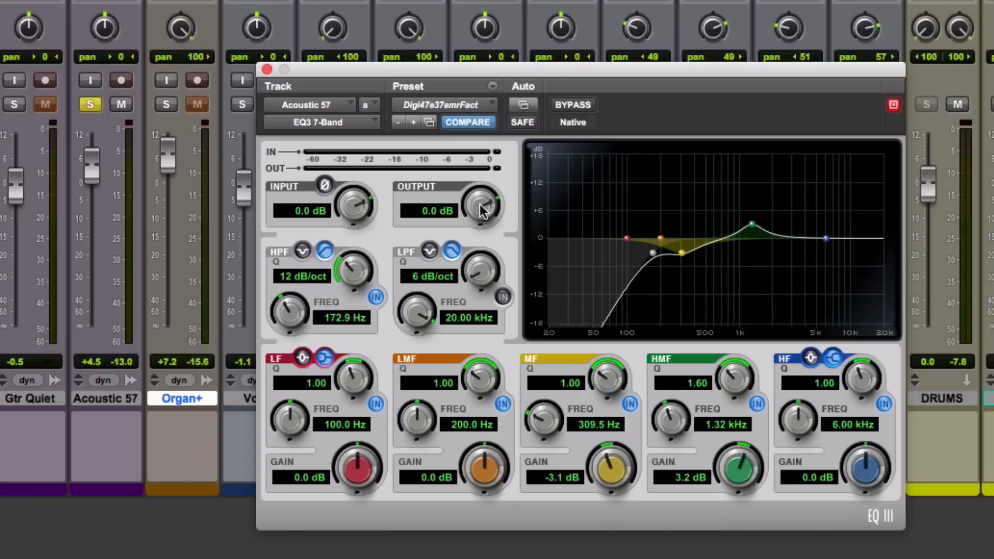
# Step: Set the Acoustic 57 EQ output gain to 2.7 dB and take the track out of solo
pyautogui.write('2.7')
pyautogui.press('Return')
pyautogui.click(92, 108)
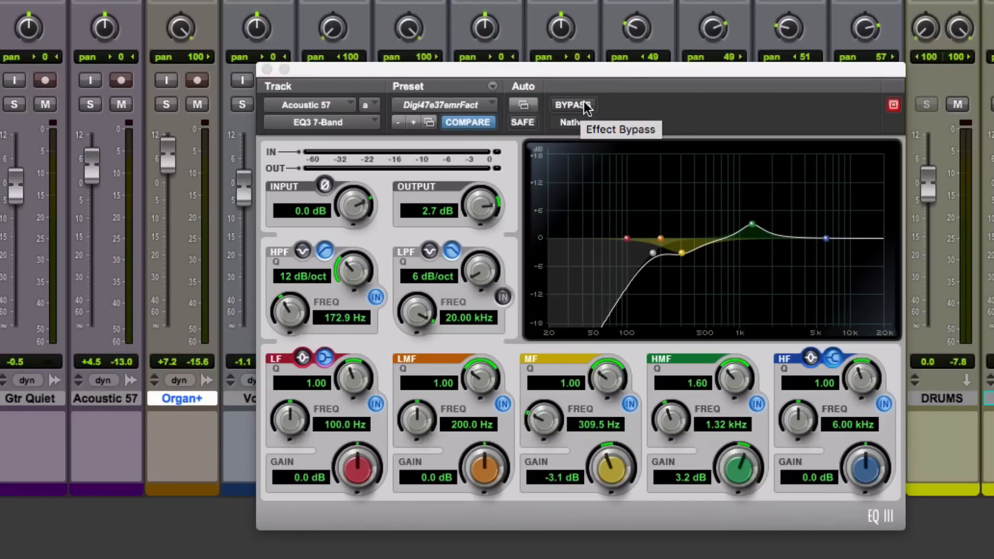
# Step: Play the full mix while switching the Acoustic 57 EQ between engaged and bypassed to compare its effect in context
pyautogui.press('space')
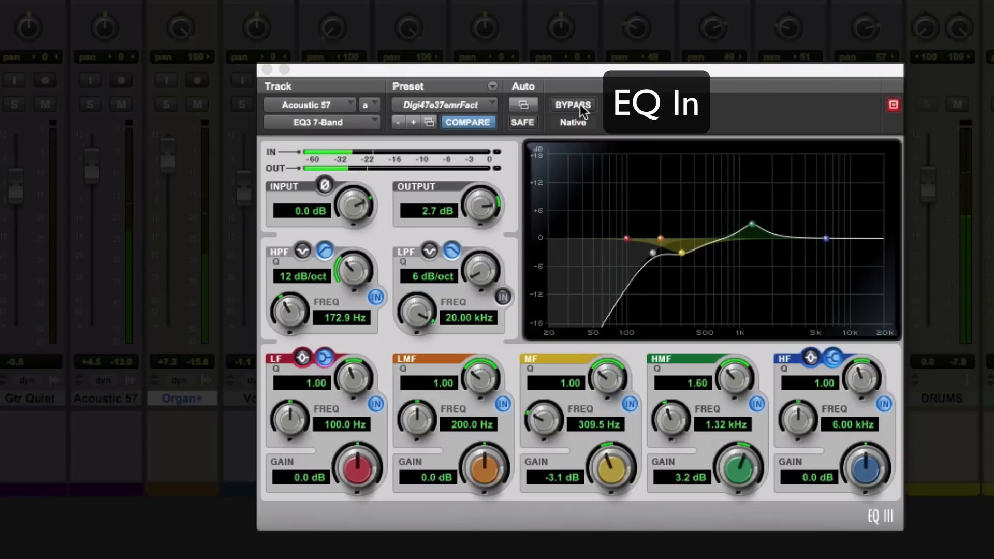
pyautogui.click(580, 104)
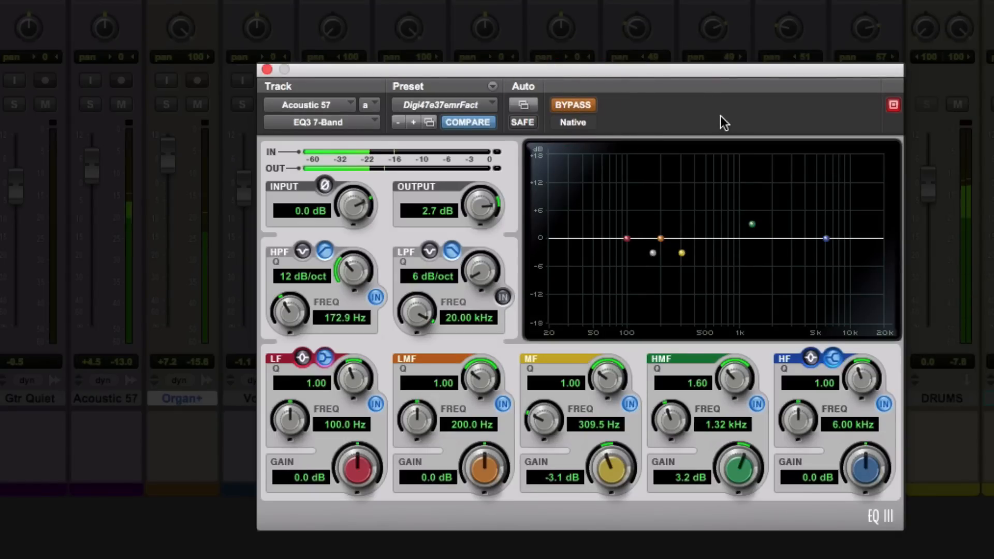
pyautogui.click(591, 104)
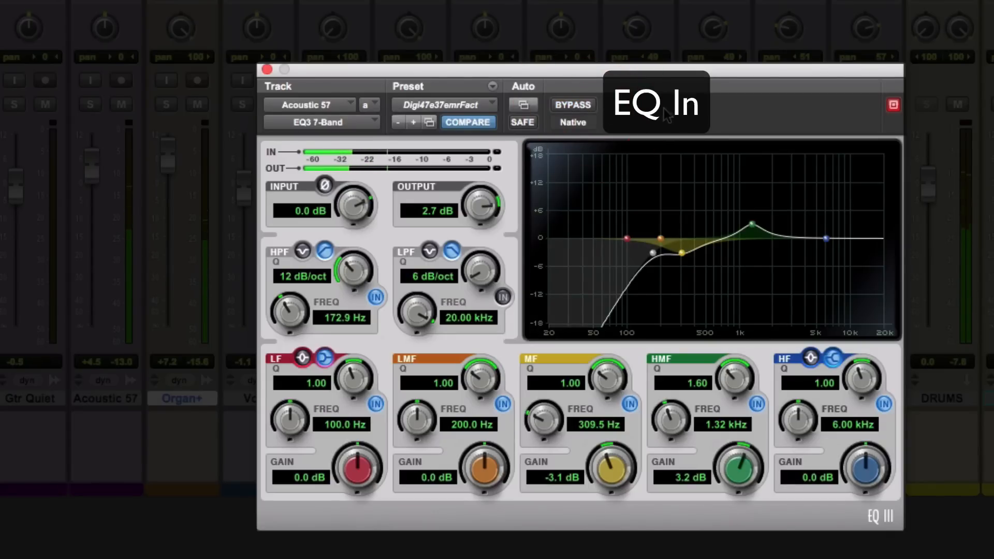
pyautogui.click(588, 106)
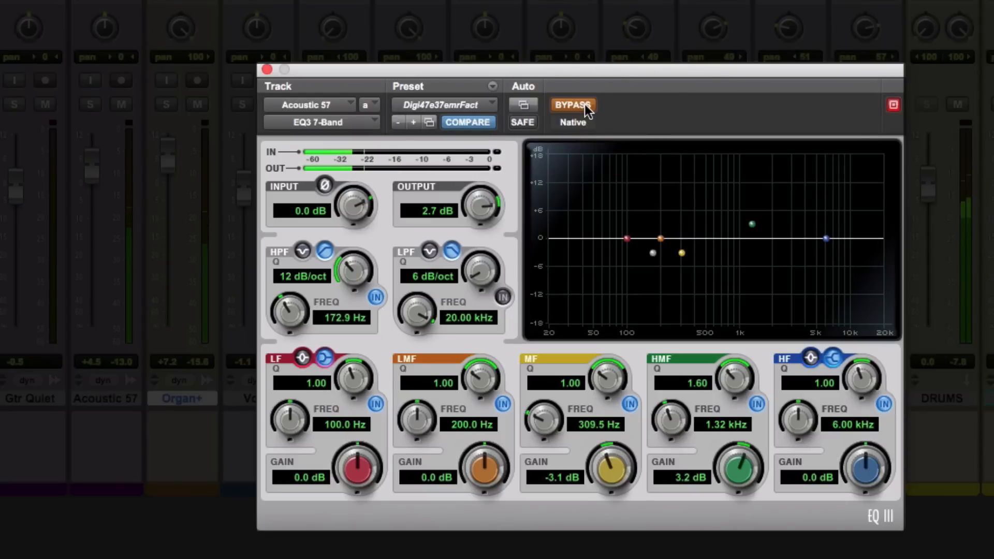
pyautogui.click(588, 107)
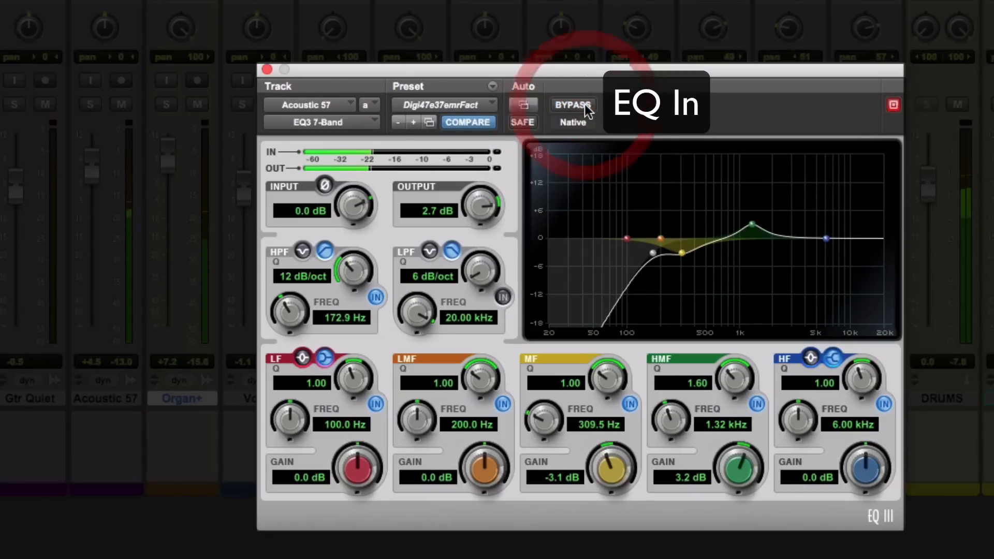